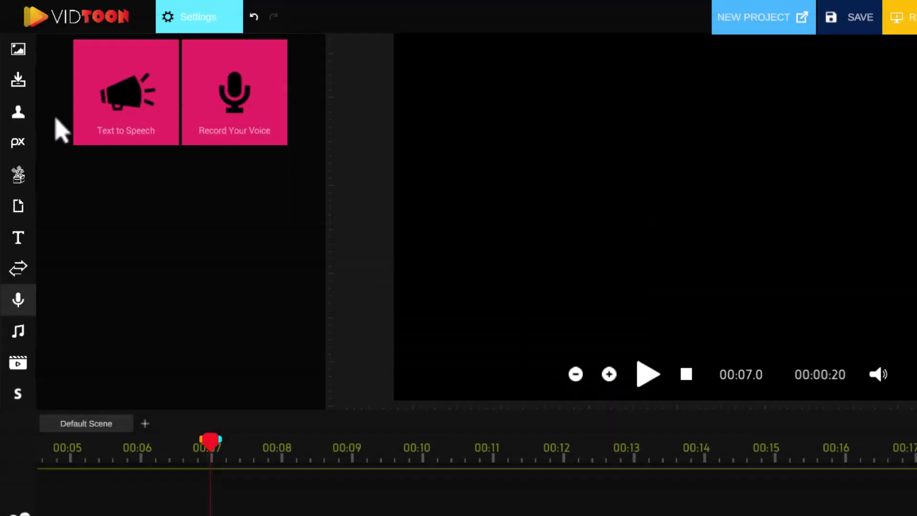
Place the classroom background and blue-folder woman, then visit Icons and return to Uploads.
left_click(19, 50)
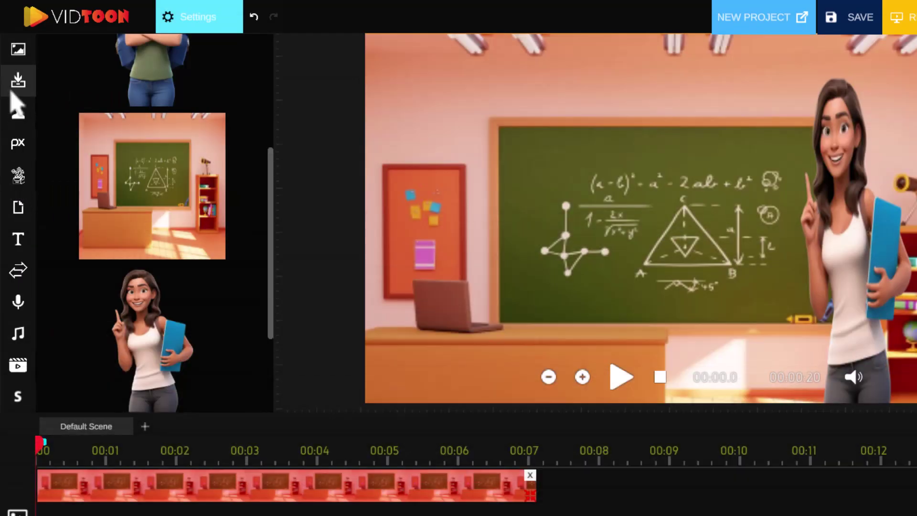
left_click(18, 176)
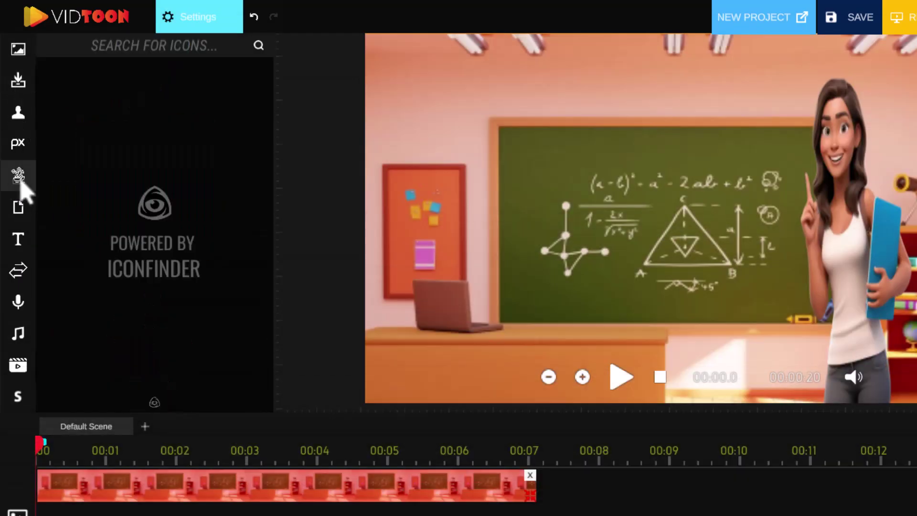
left_click(18, 81)
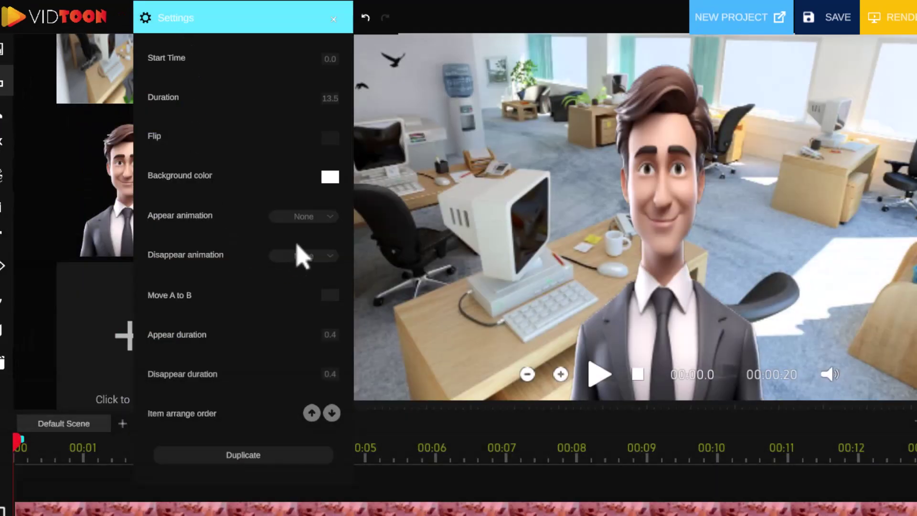
Set the businessman's Appear animation to Down, then change it to Zoom in.
left_click(304, 216)
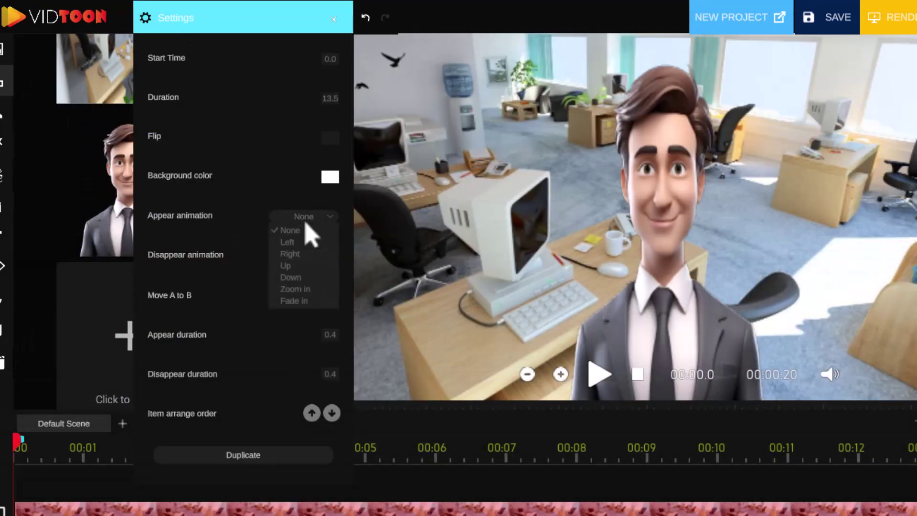
left_click(292, 279)
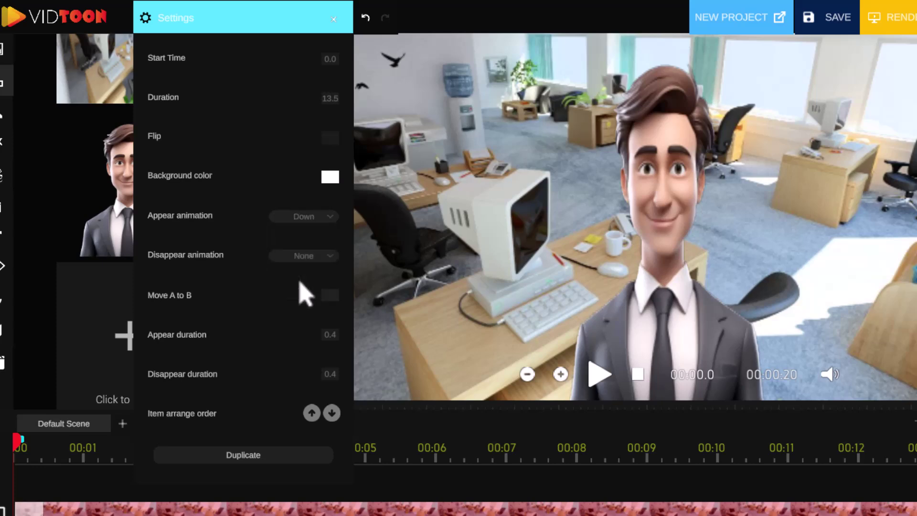
left_click(303, 219)
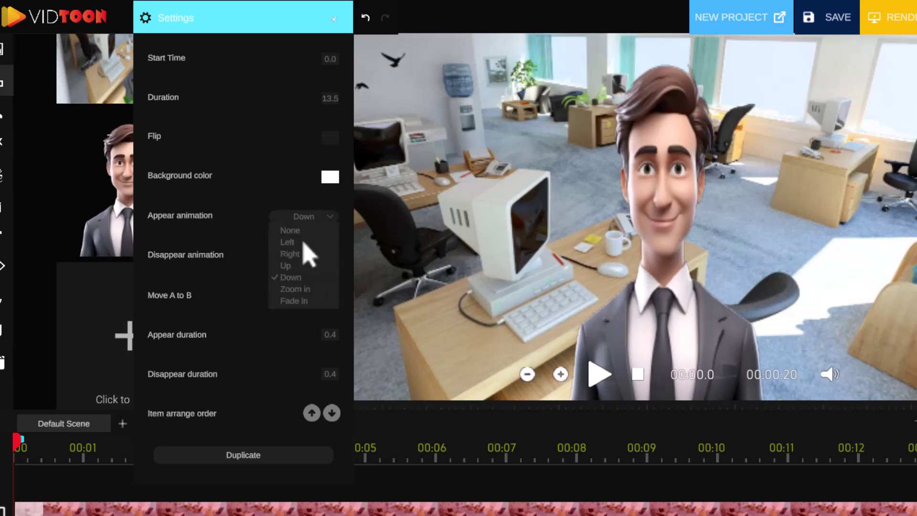
left_click(295, 289)
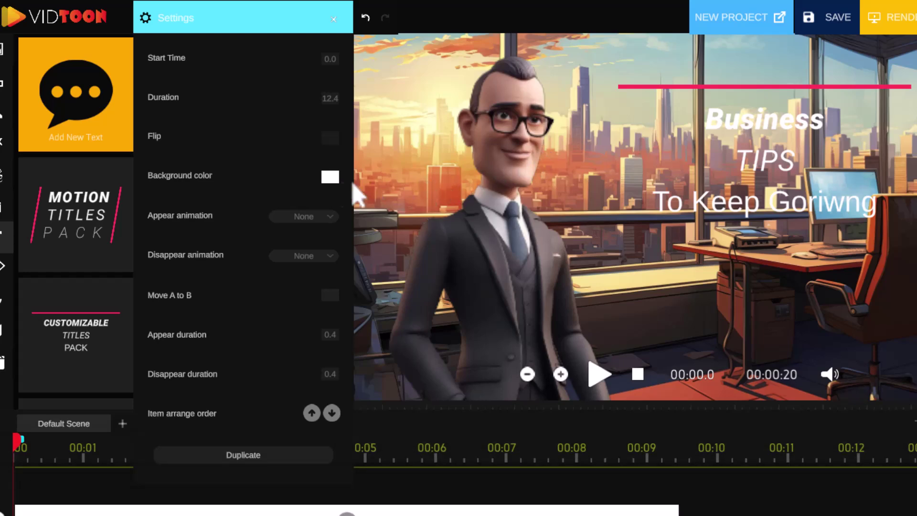
Change the skyline-office item's Appear animation from Left to Right and close Settings.
left_click(315, 217)
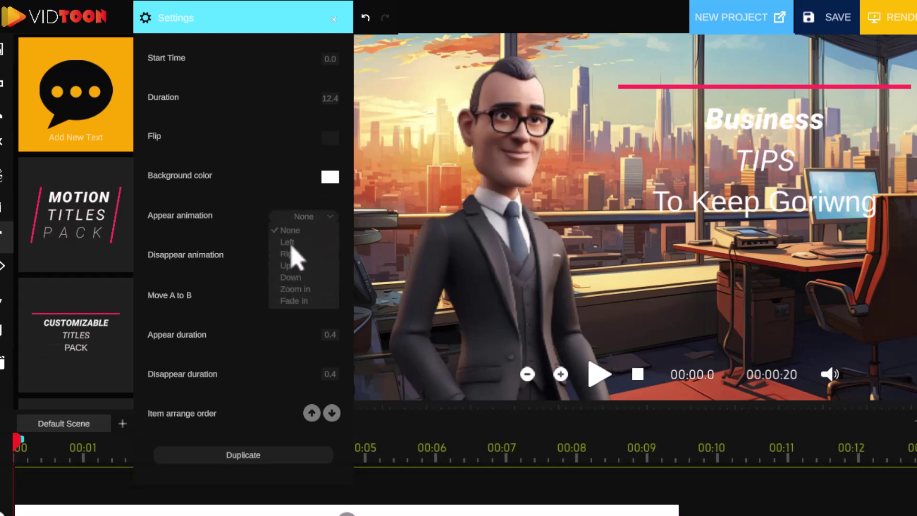
left_click(312, 217)
left_click(294, 254)
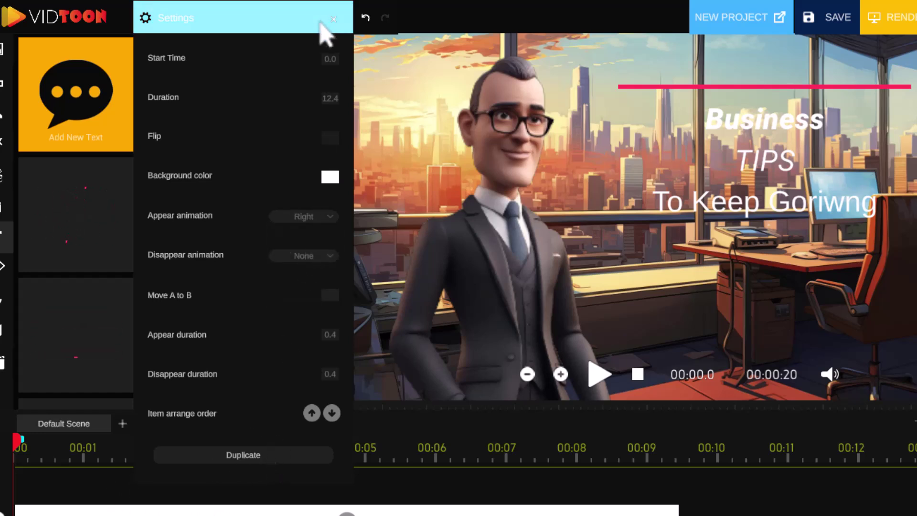
left_click(336, 19)
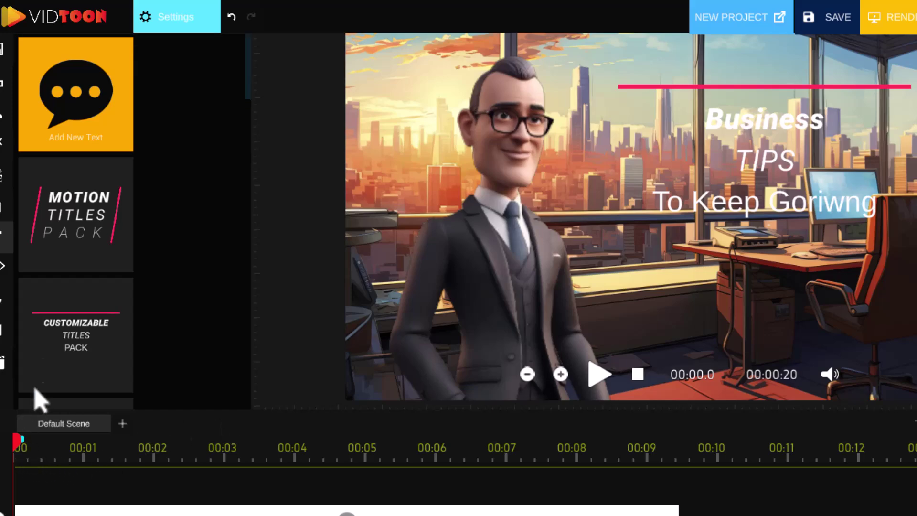